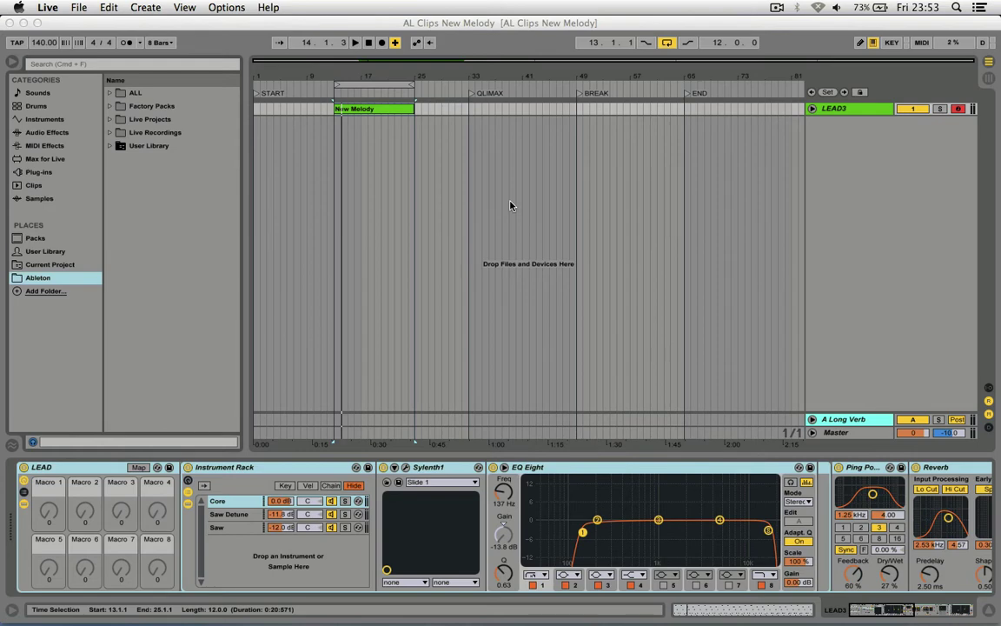
- Play the New Melody clip on LEAD3 over bars 13–25, jump to bar 21, then stop
{"action": "left_click", "coordinate": [379, 114]}
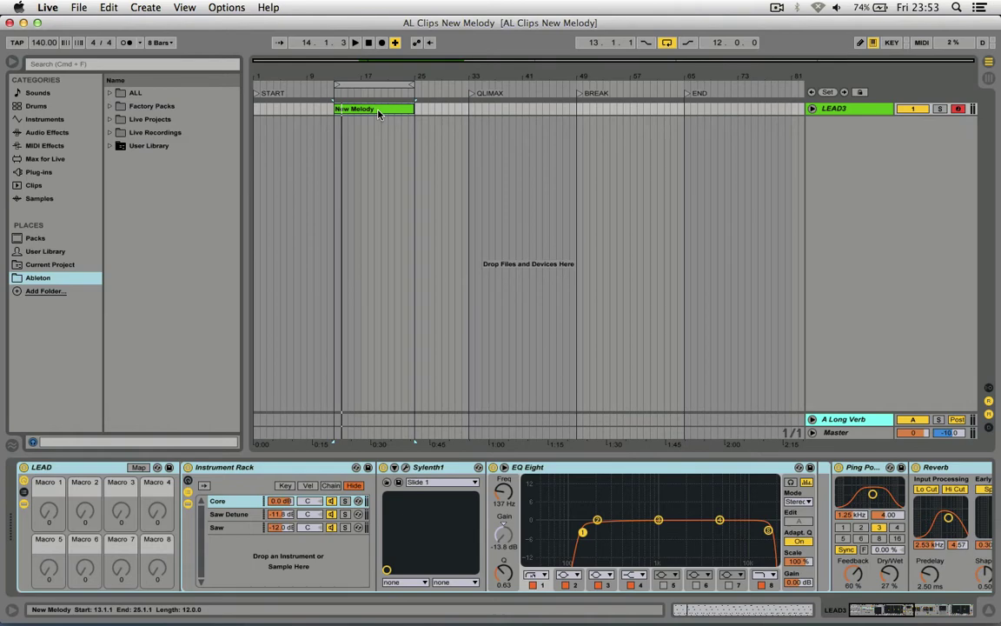
{"action": "left_click", "coordinate": [214, 474]}
{"action": "left_click", "coordinate": [214, 474]}
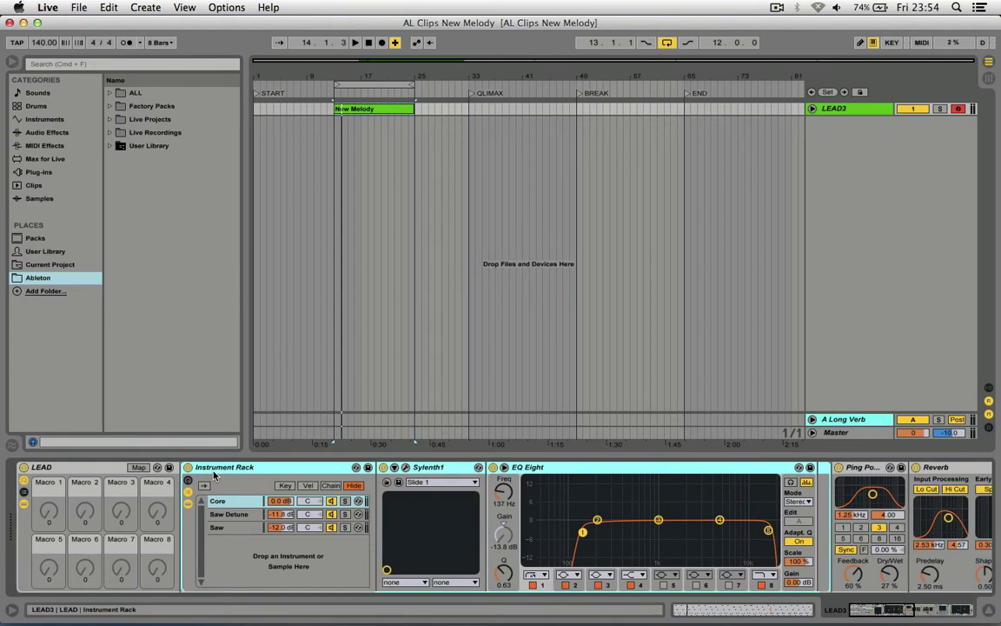
{"action": "key", "text": "XF86AudioRaiseVolume"}
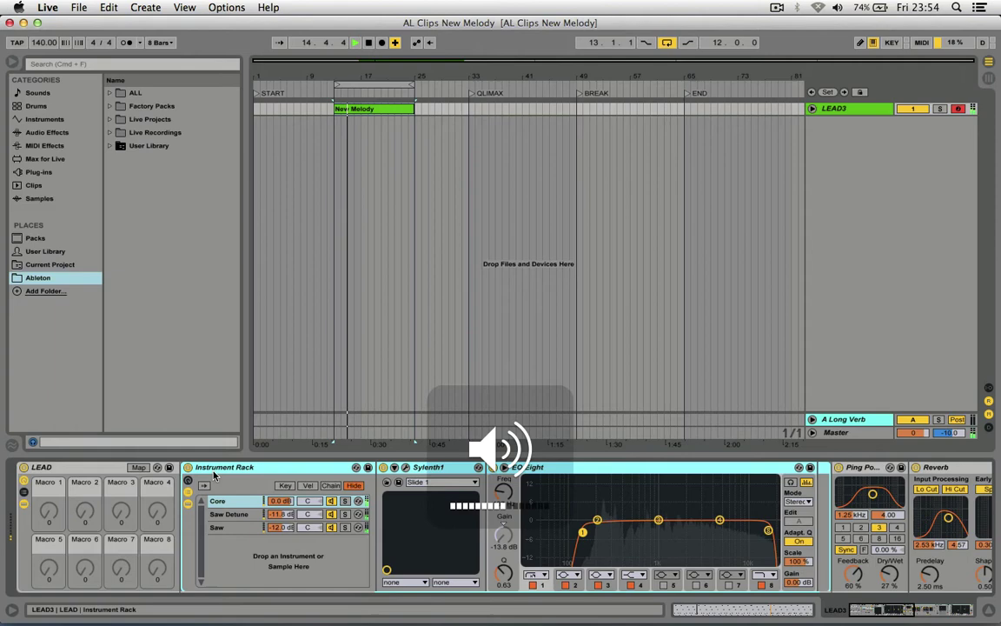
{"action": "left_click", "coordinate": [384, 252]}
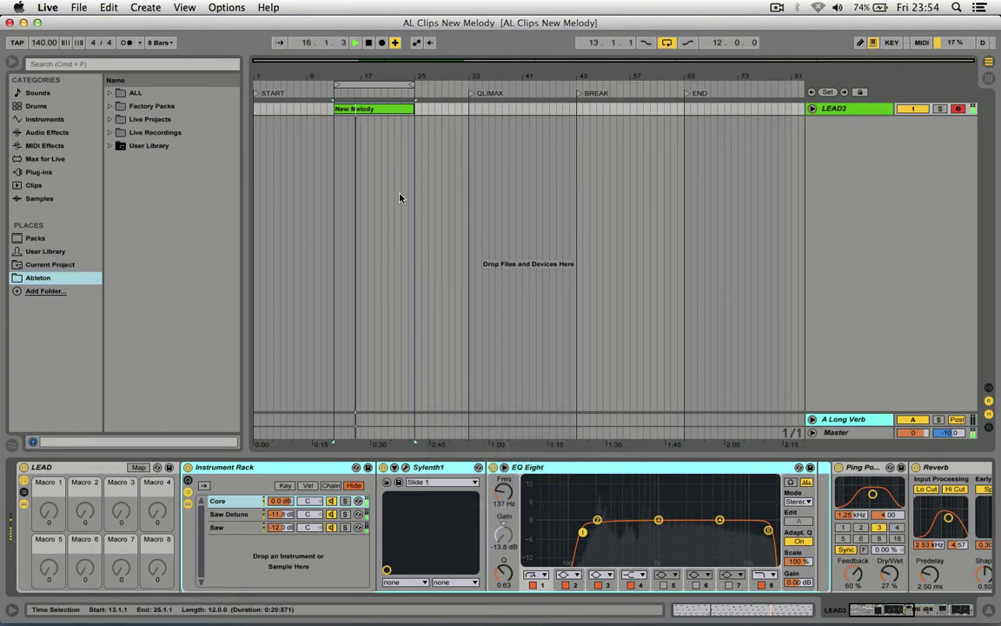
{"action": "left_click", "coordinate": [388, 126]}
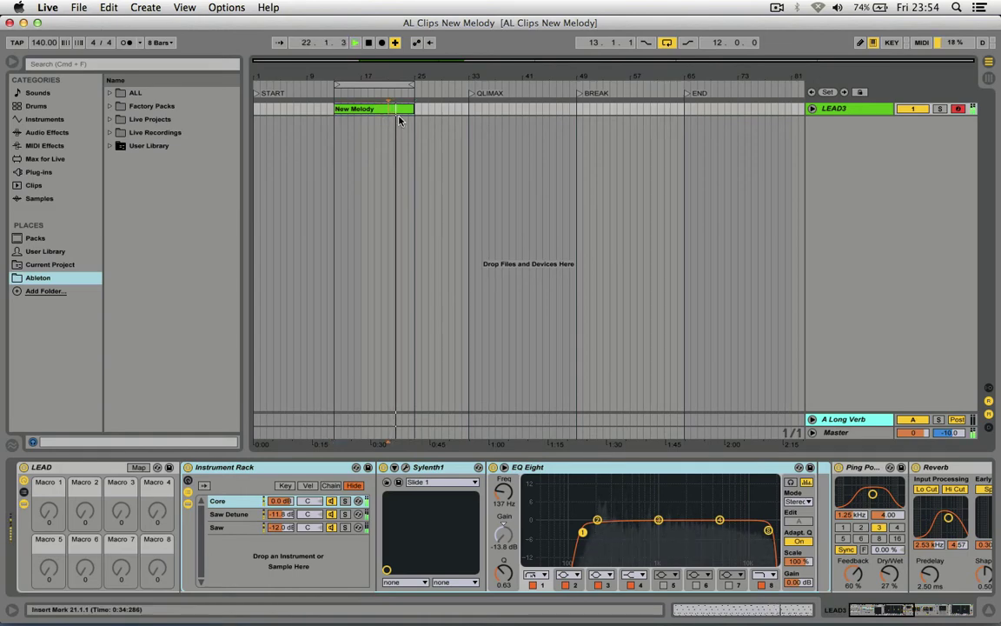
{"action": "key", "text": "space"}
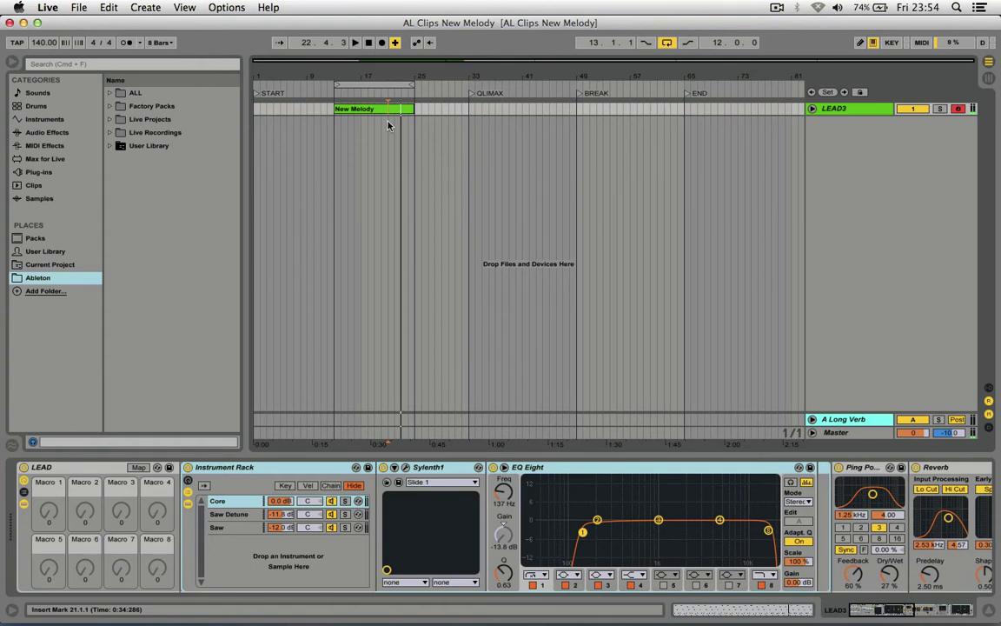
- Drag the whole New Melody clip into the browser folder, keeping the name New Melody.alc
{"action": "left_click", "coordinate": [384, 109]}
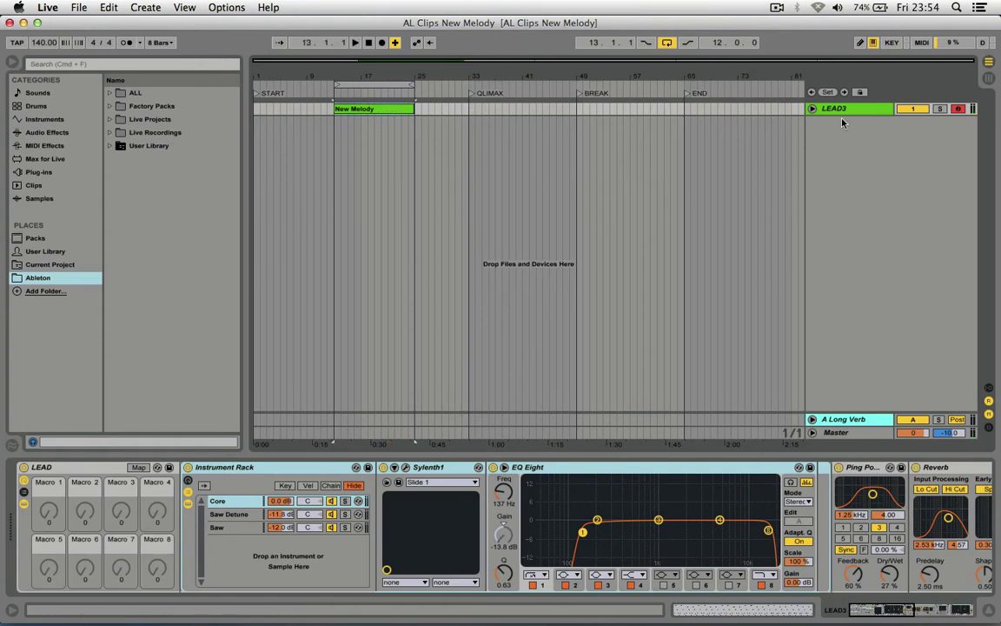
{"action": "left_click", "coordinate": [813, 108]}
{"action": "left_click", "coordinate": [814, 109]}
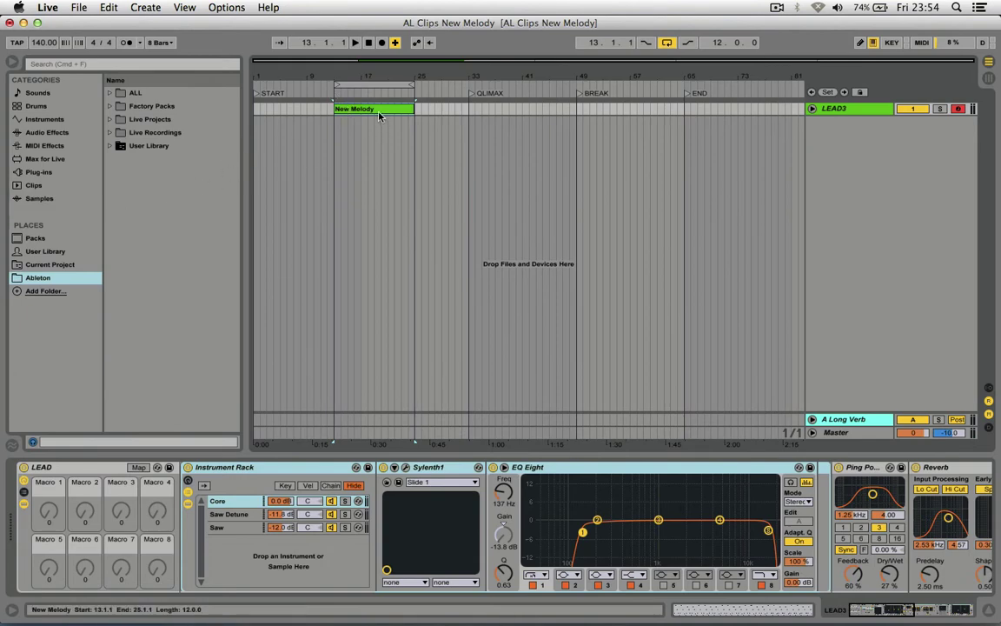
{"action": "left_click", "coordinate": [183, 166]}
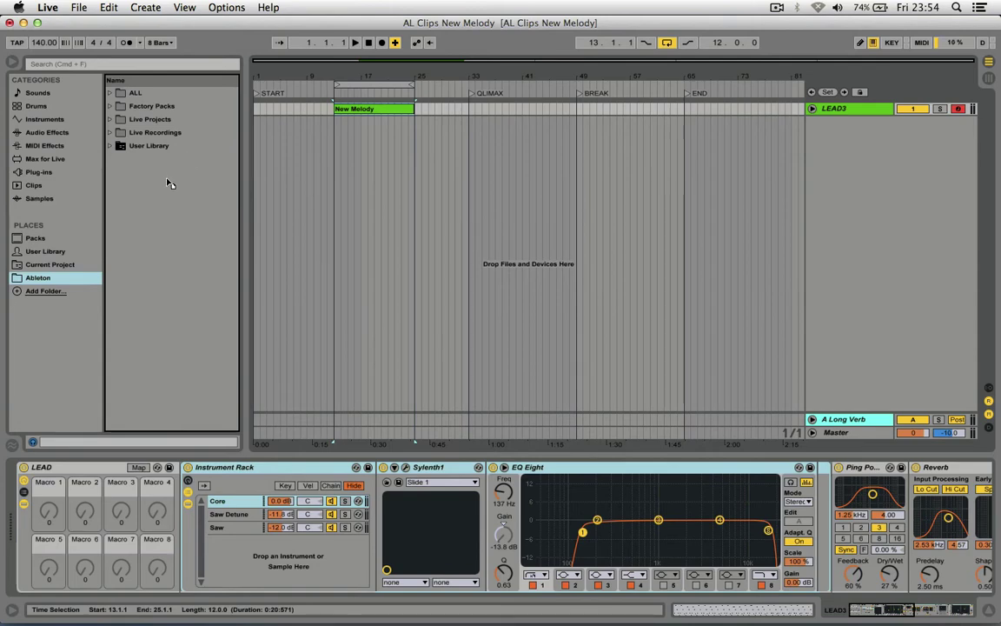
{"action": "left_click_drag", "start_coordinate": [167, 180], "coordinate": [168, 182]}
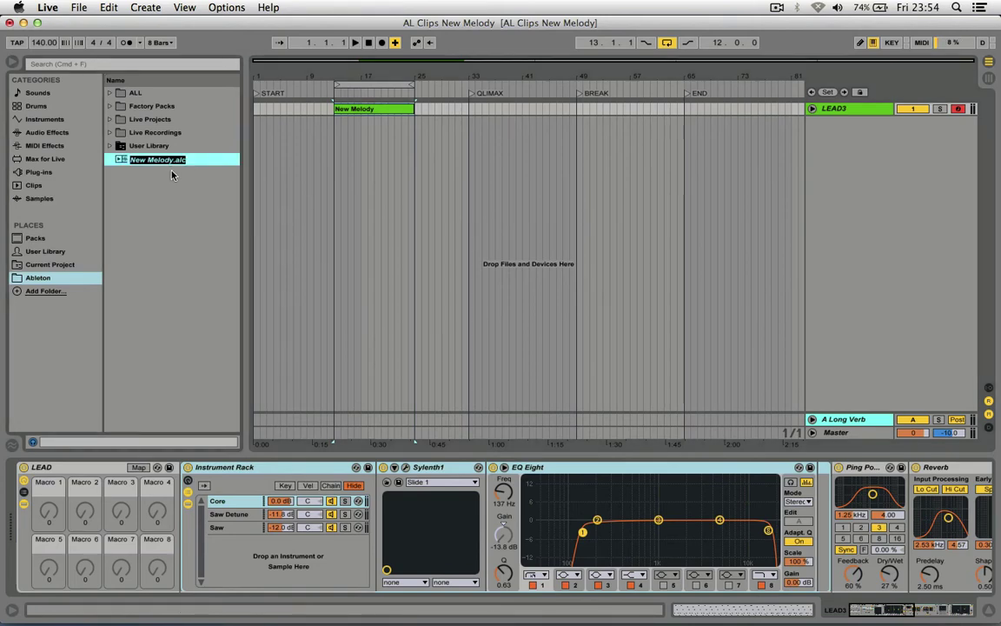
{"action": "key", "text": "Return"}
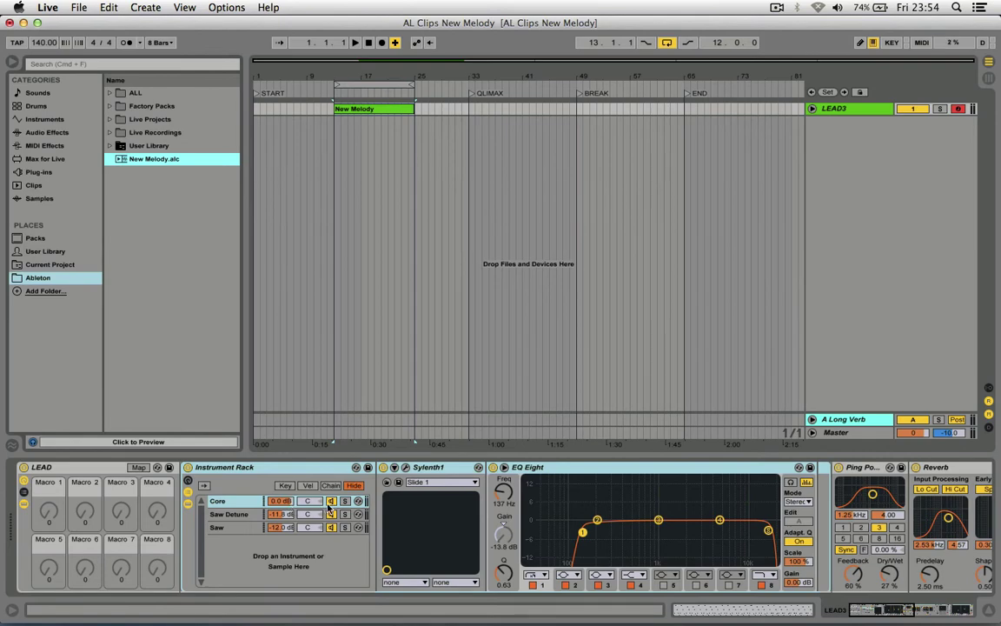
{"action": "scroll", "coordinate": [417, 500], "scroll_direction": "right", "scroll_amount": 3}
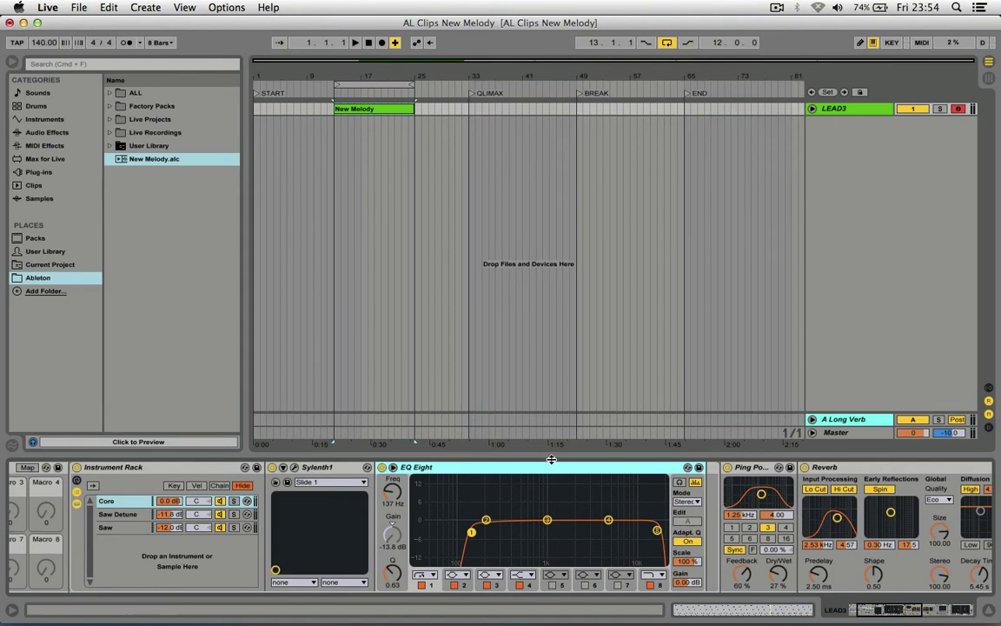
{"action": "scroll", "coordinate": [528, 480], "scroll_direction": "right", "scroll_amount": 1}
{"action": "scroll", "coordinate": [453, 477], "scroll_direction": "right", "scroll_amount": 3}
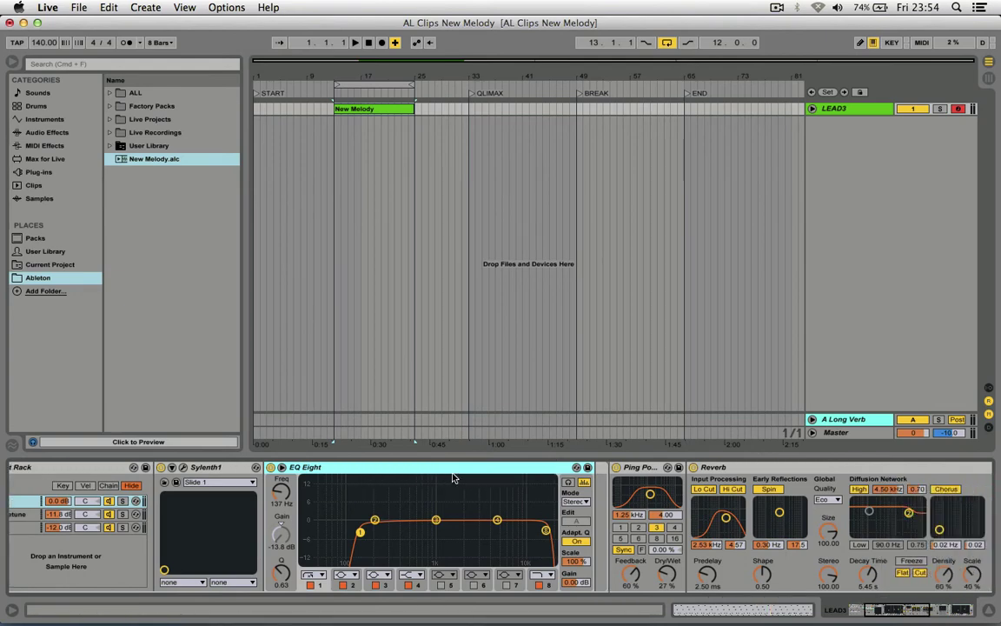
{"action": "scroll", "coordinate": [452, 477], "scroll_direction": "right", "scroll_amount": 1}
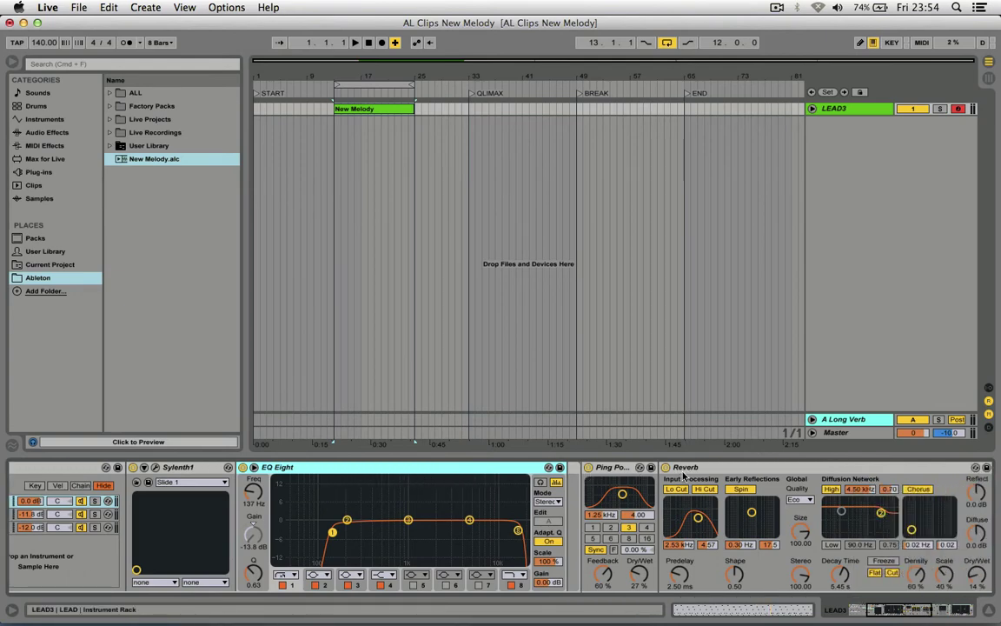
{"action": "left_click", "coordinate": [683, 477]}
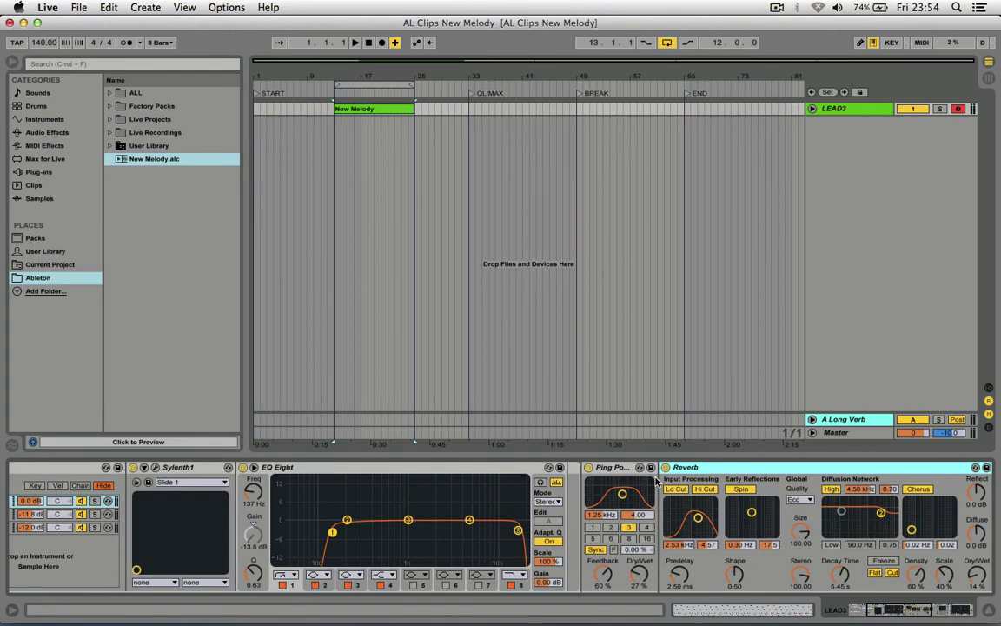
{"action": "scroll", "coordinate": [654, 483], "scroll_direction": "right", "scroll_amount": 5}
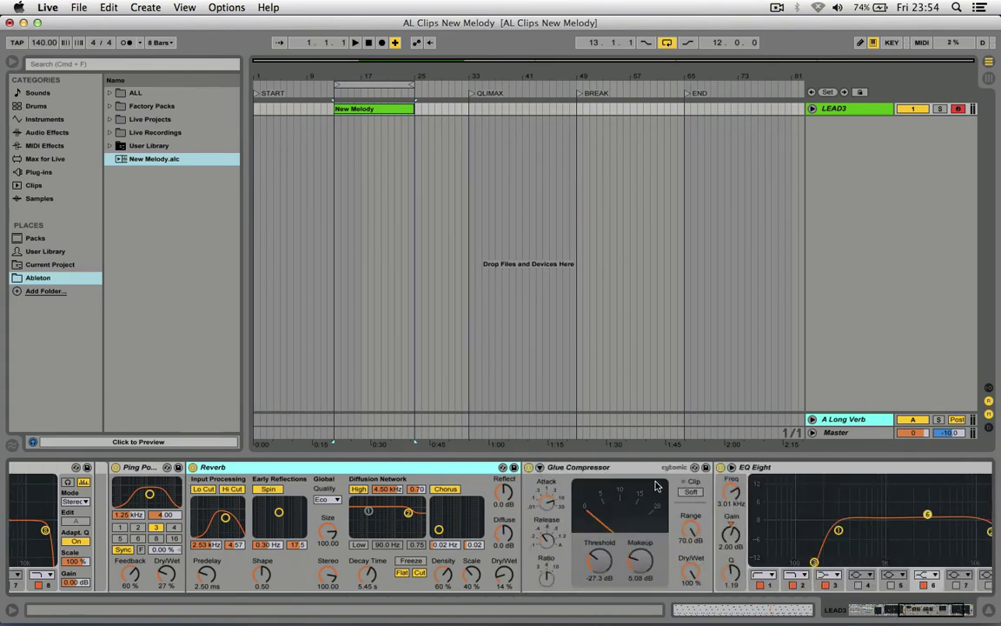
{"action": "scroll", "coordinate": [654, 485], "scroll_direction": "left", "scroll_amount": 10}
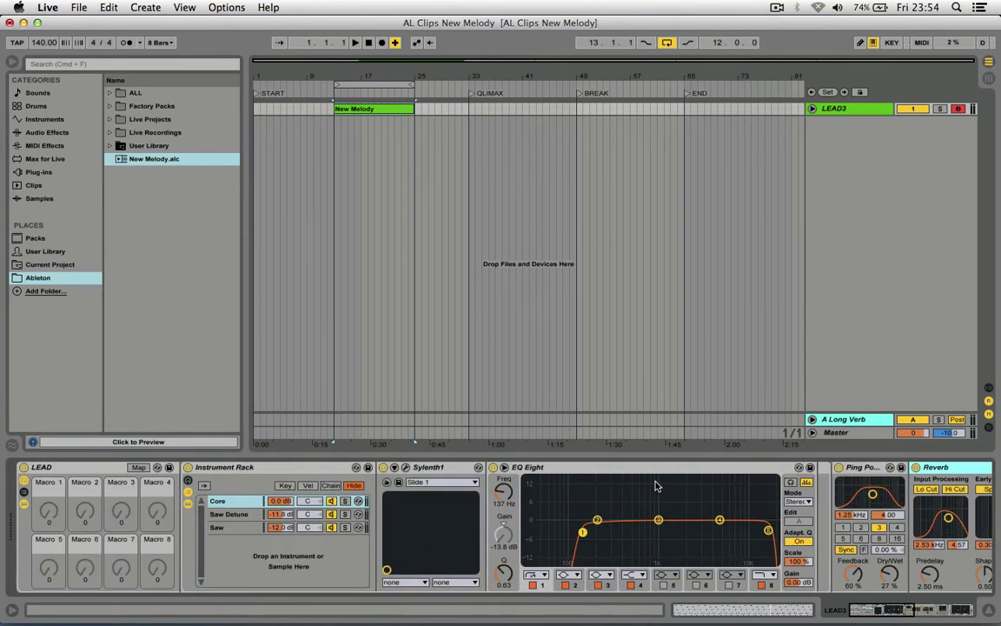
{"action": "left_click", "coordinate": [29, 474]}
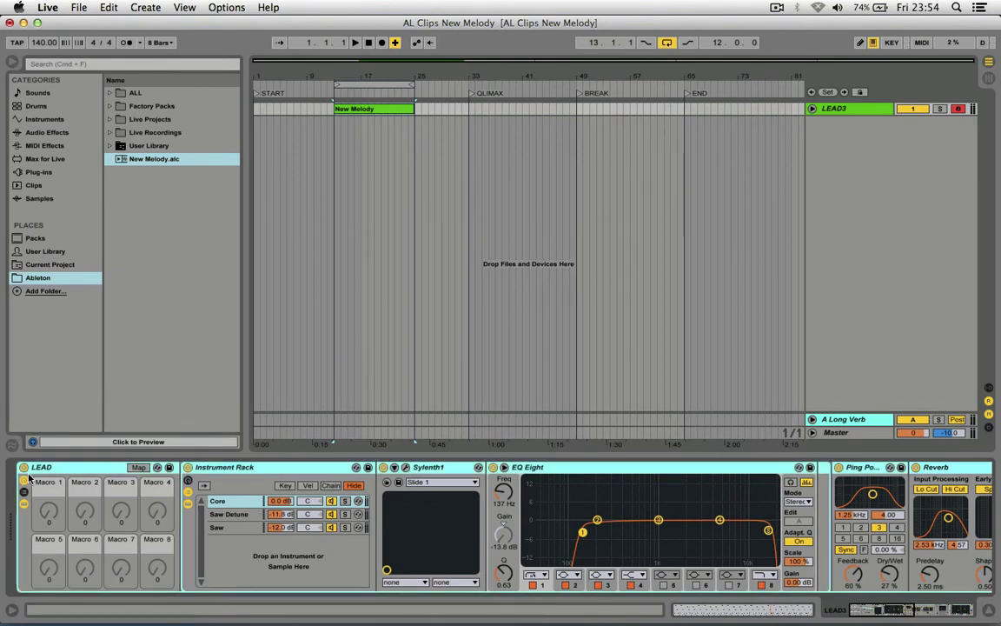
{"action": "left_click", "coordinate": [26, 481]}
{"action": "left_click", "coordinate": [25, 485]}
{"action": "left_click", "coordinate": [26, 489]}
{"action": "left_click", "coordinate": [25, 485]}
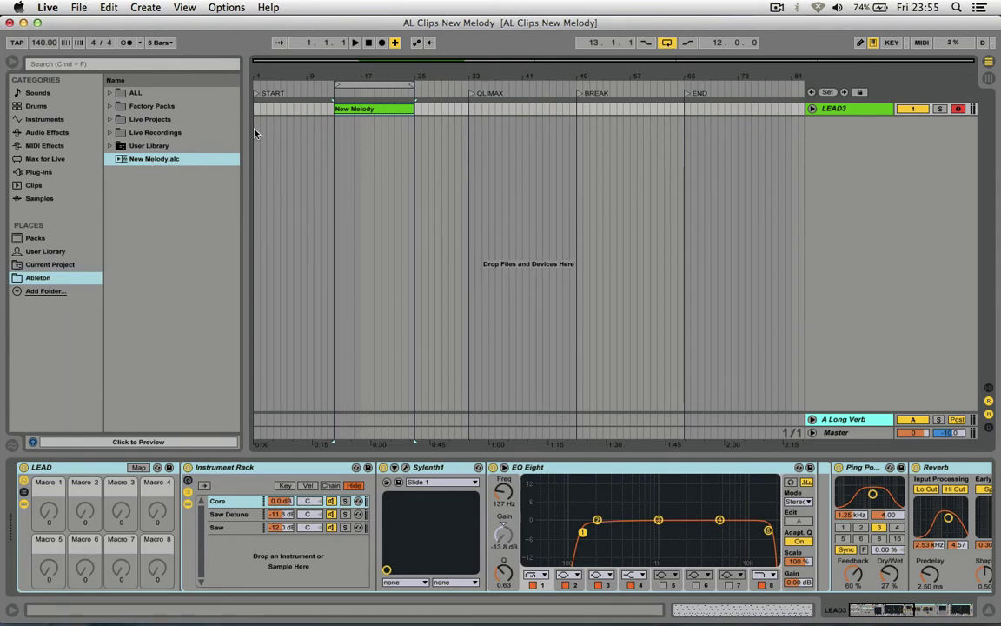
- Drag New Melody.alc from the browser onto a new LEAD3 track at bar 65
{"action": "right_click", "coordinate": [832, 156]}
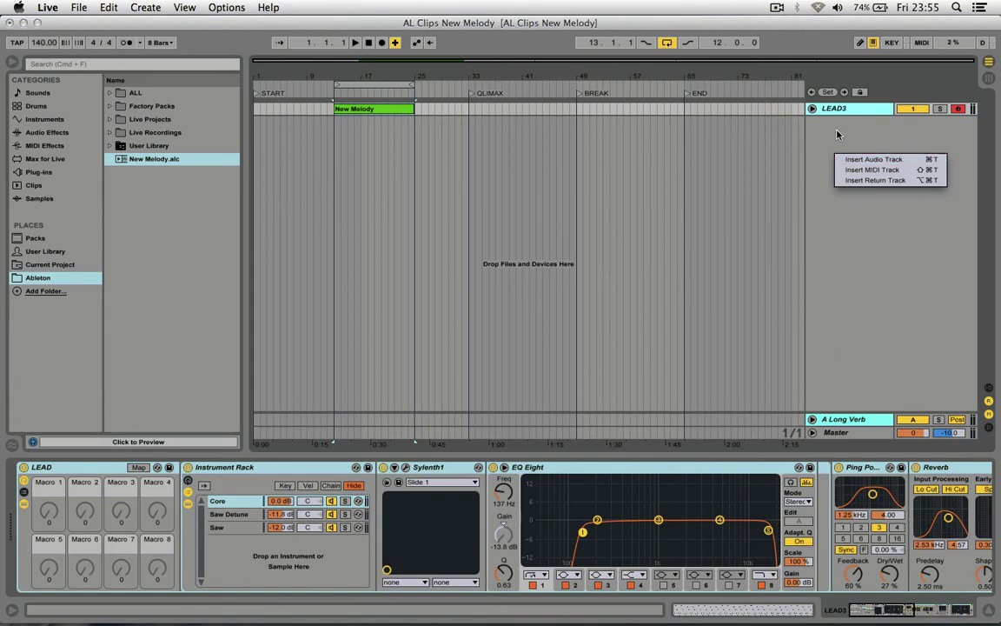
{"action": "left_click", "coordinate": [752, 116]}
{"action": "left_click", "coordinate": [80, 6]}
{"action": "mouse_move", "coordinate": [185, 7]}
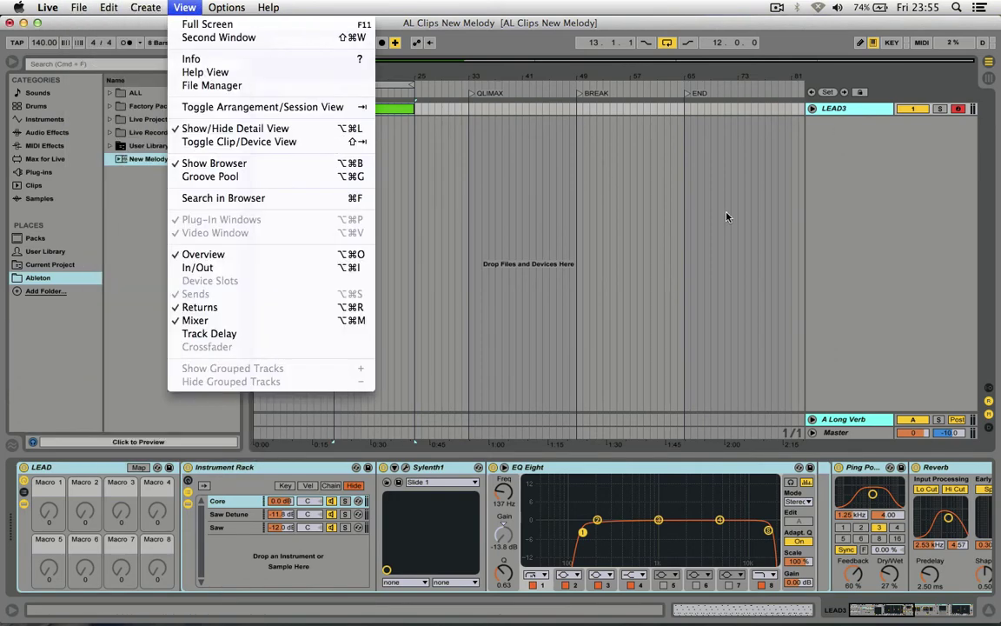
{"action": "left_click", "coordinate": [960, 234]}
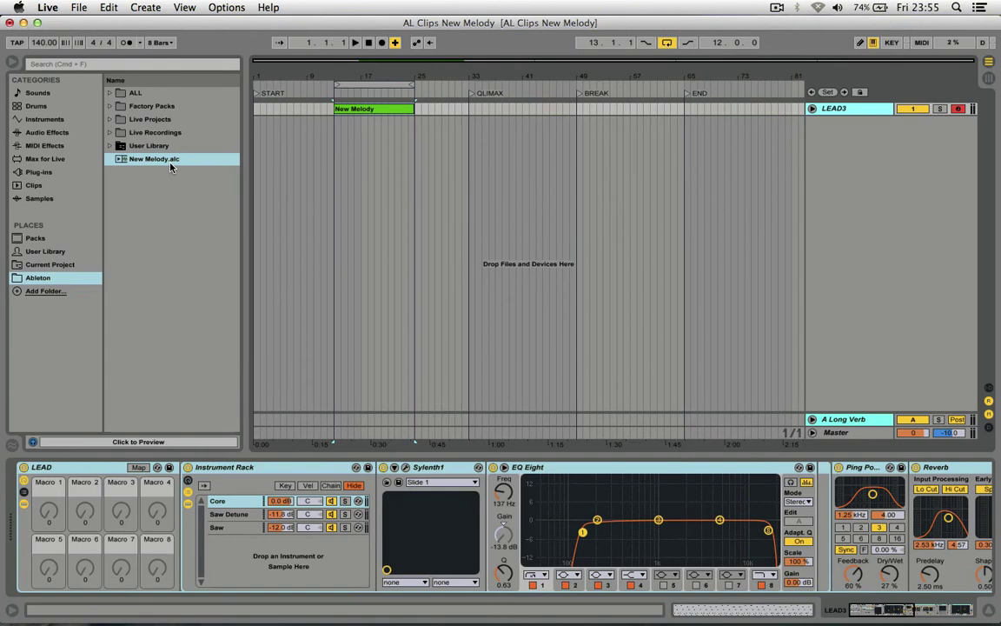
{"action": "left_click_drag", "start_coordinate": [162, 164], "coordinate": [610, 116]}
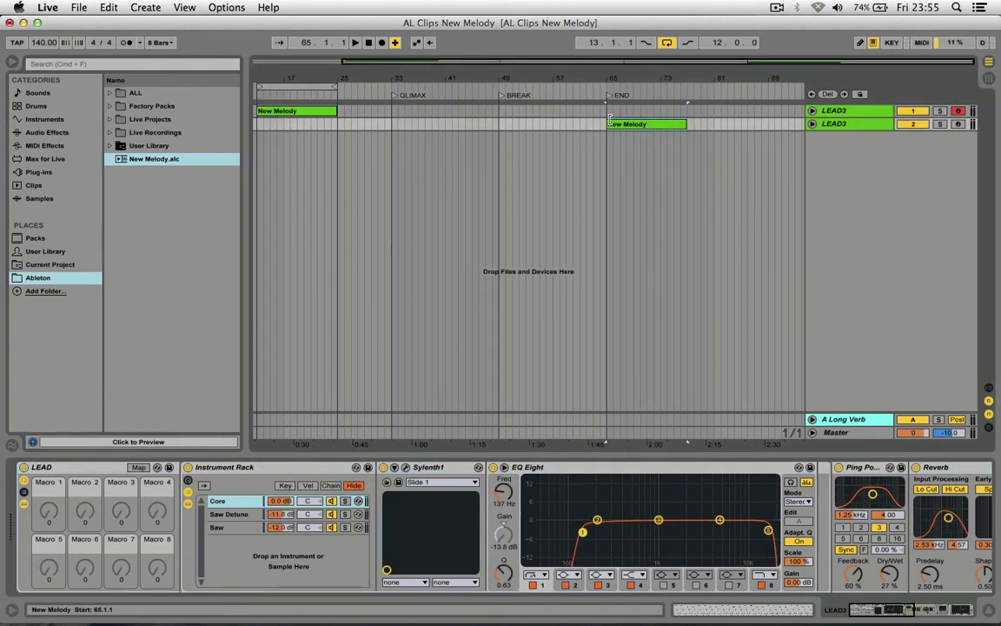
{"action": "scroll", "coordinate": [597, 496], "scroll_direction": "right", "scroll_amount": 5}
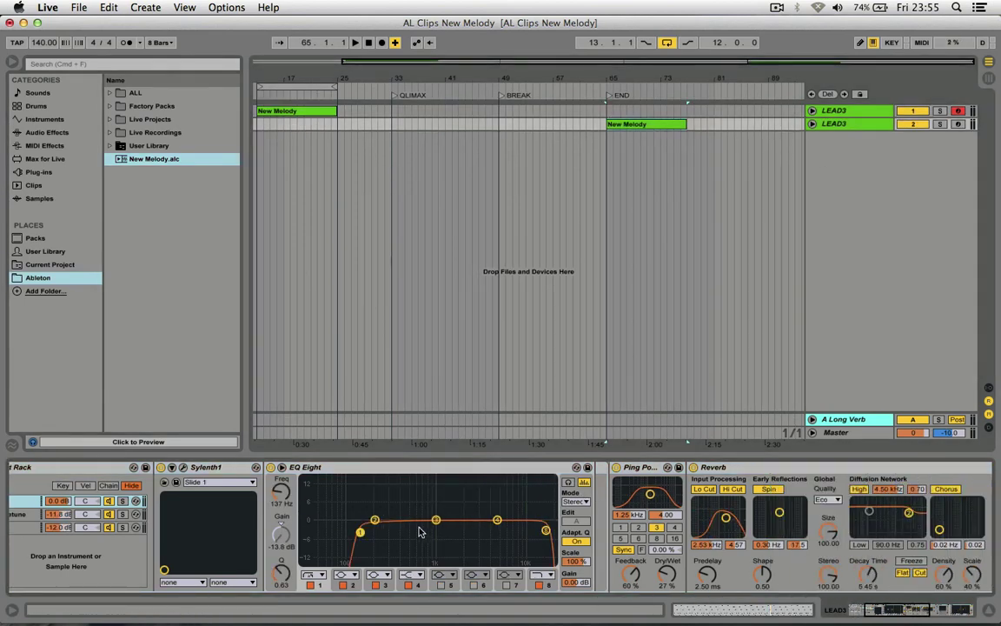
- Unfold the new LEAD3 track, play it with Ping Pong Delay Dry/Wet automation shown, then fold it
{"action": "left_click", "coordinate": [813, 124]}
{"action": "key", "text": "space"}
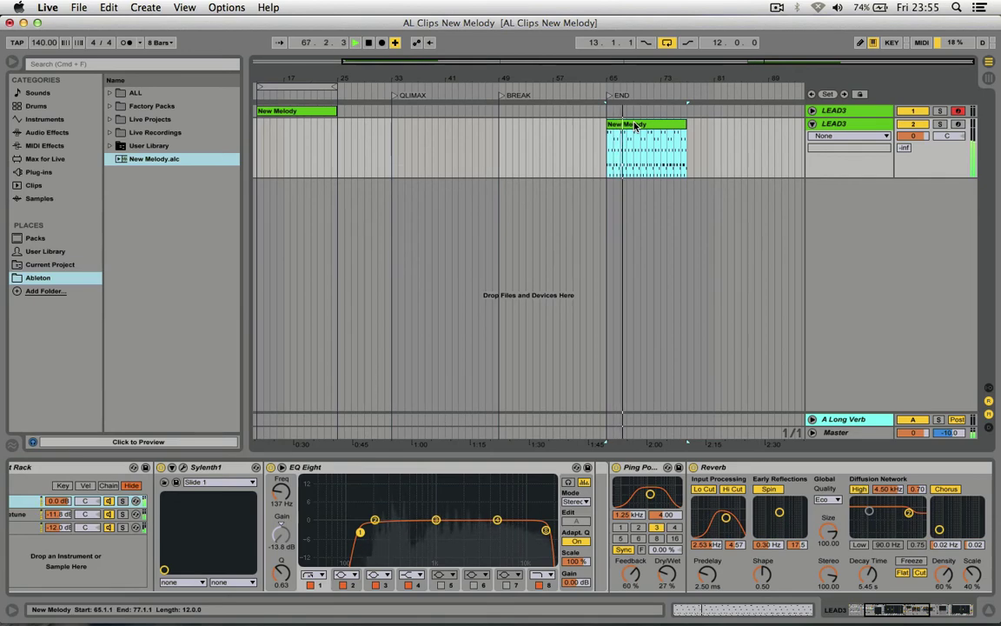
{"action": "key", "text": "space"}
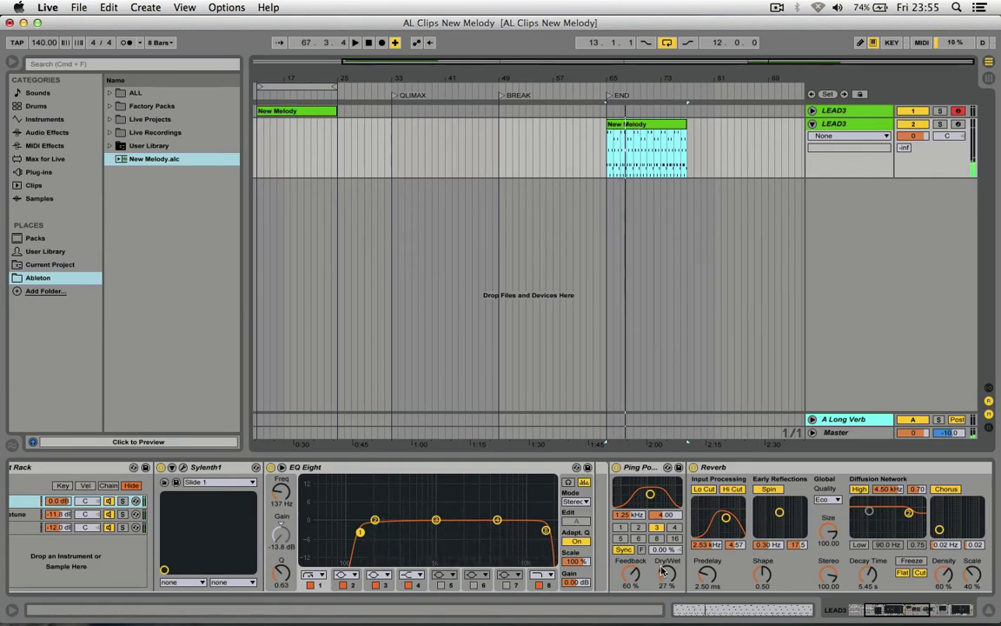
{"action": "left_click", "coordinate": [664, 571]}
{"action": "key", "text": "space"}
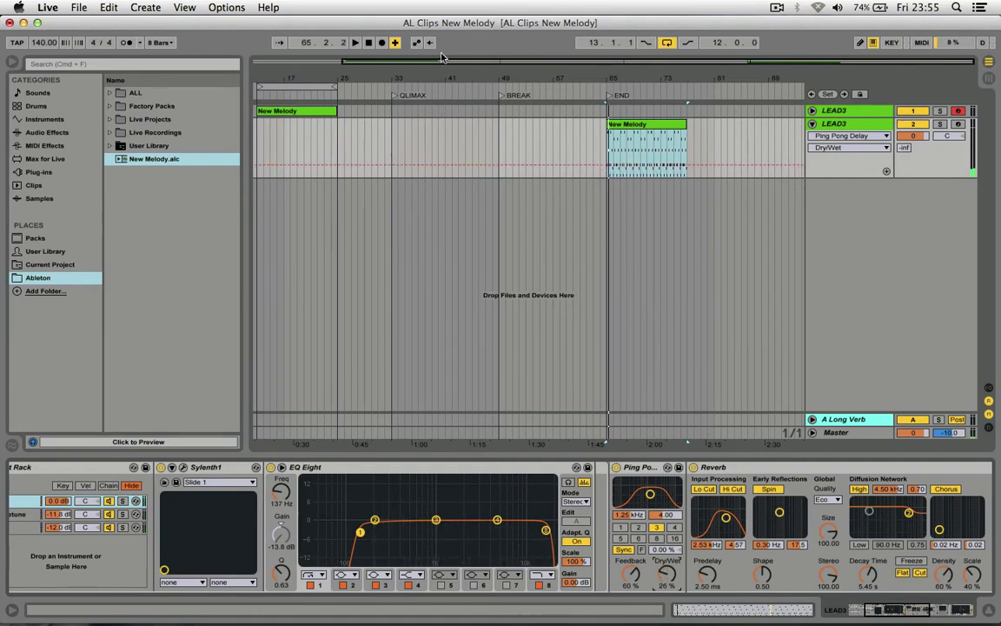
{"action": "left_click_drag", "start_coordinate": [399, 60], "coordinate": [368, 62]}
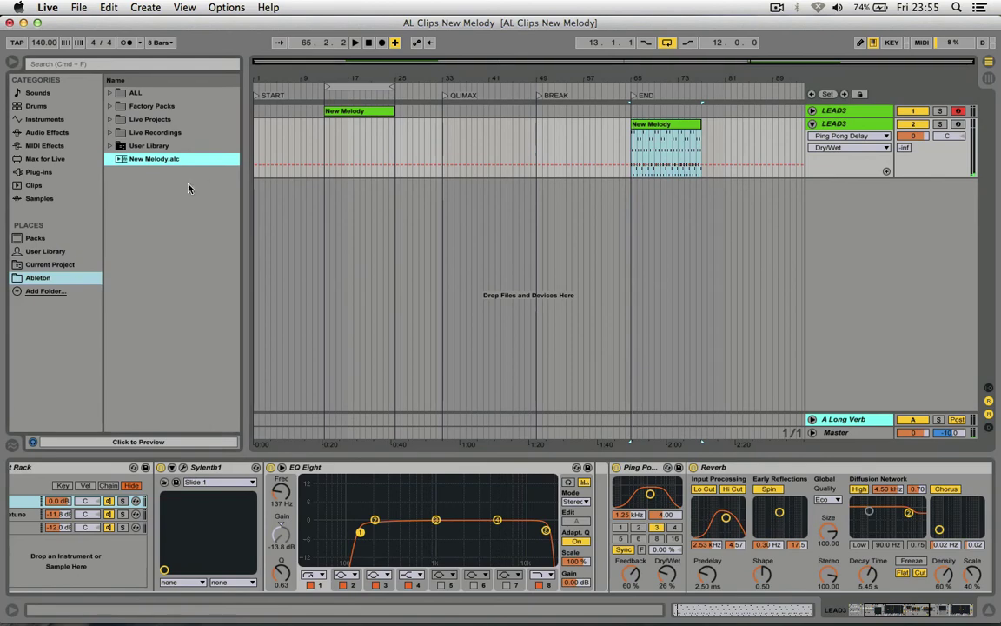
{"action": "left_click", "coordinate": [839, 124]}
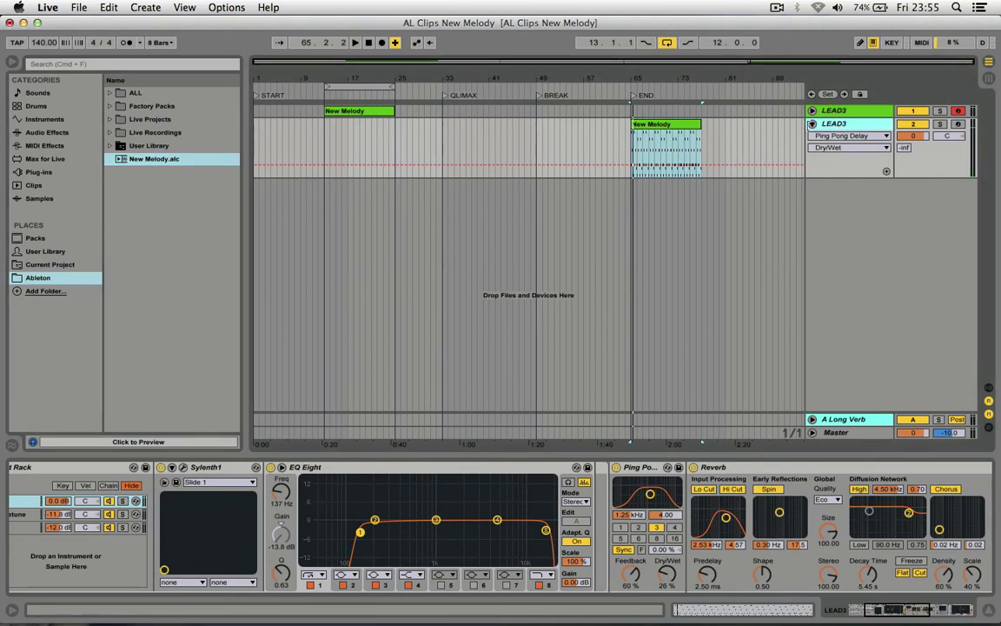
{"action": "key", "text": "Left"}
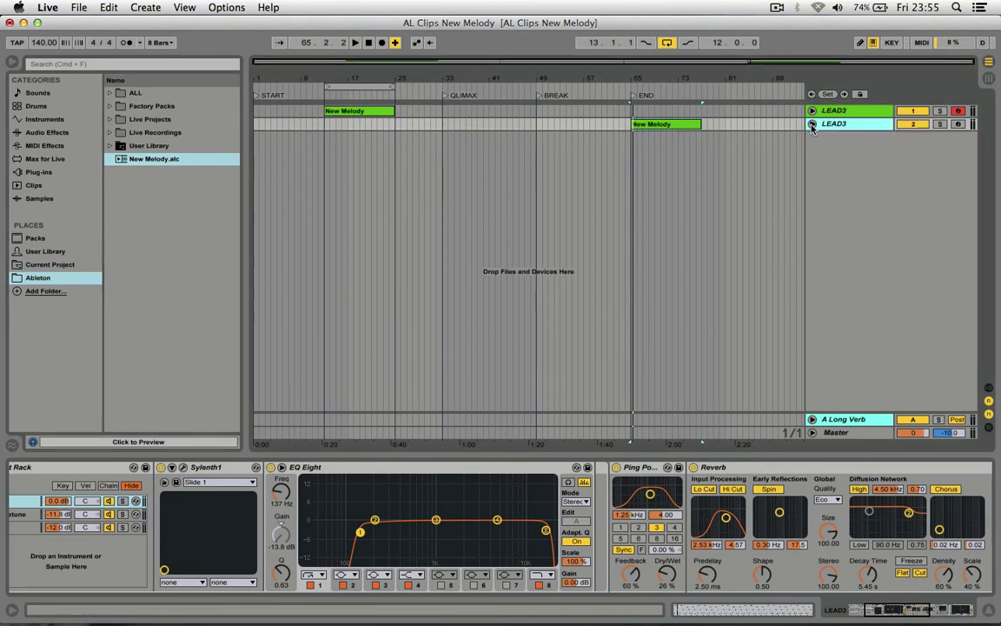
- Select the second LEAD3 track and save it into the browser as LEAD3.als
{"action": "left_click", "coordinate": [859, 112]}
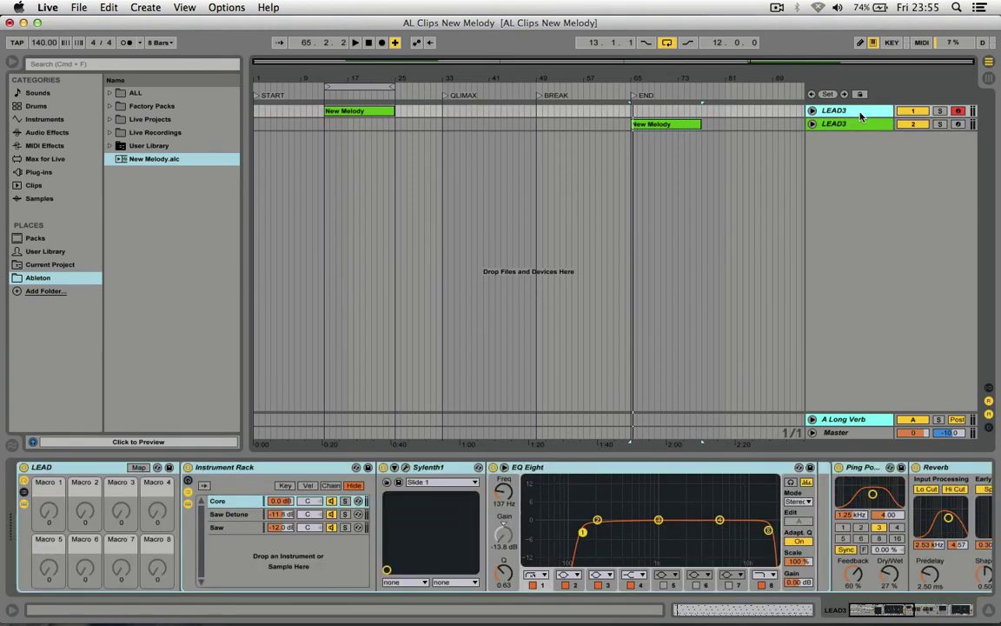
{"action": "left_click", "coordinate": [900, 124]}
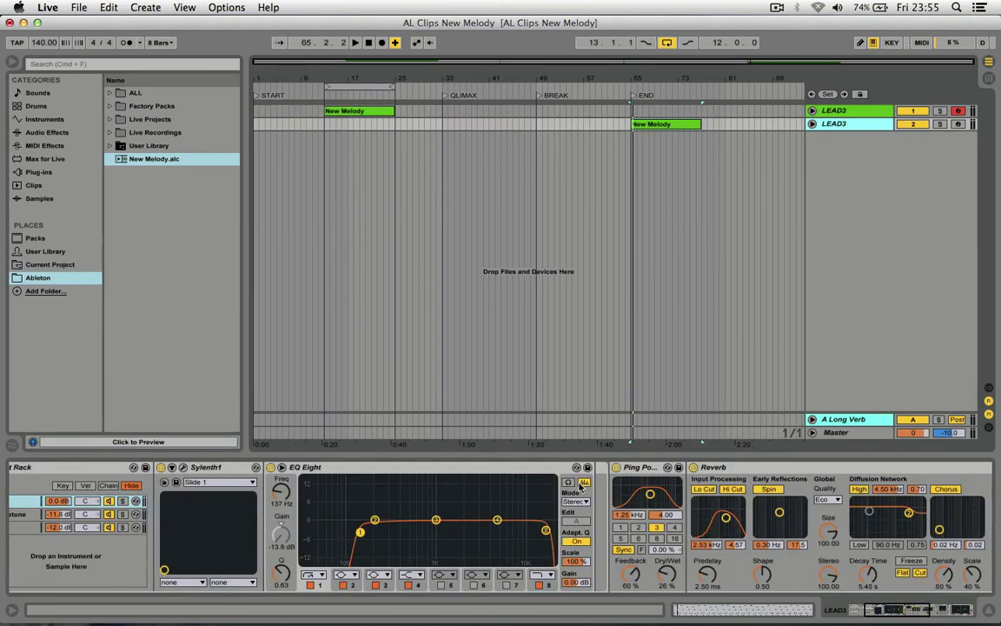
{"action": "left_click", "coordinate": [839, 419]}
{"action": "left_click", "coordinate": [821, 126]}
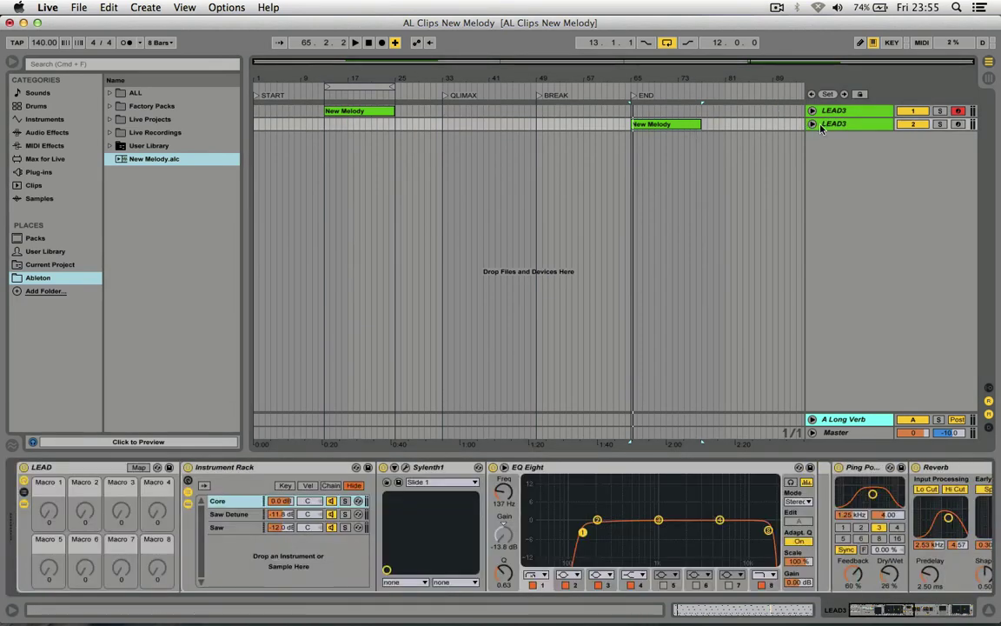
{"action": "left_click", "coordinate": [134, 206]}
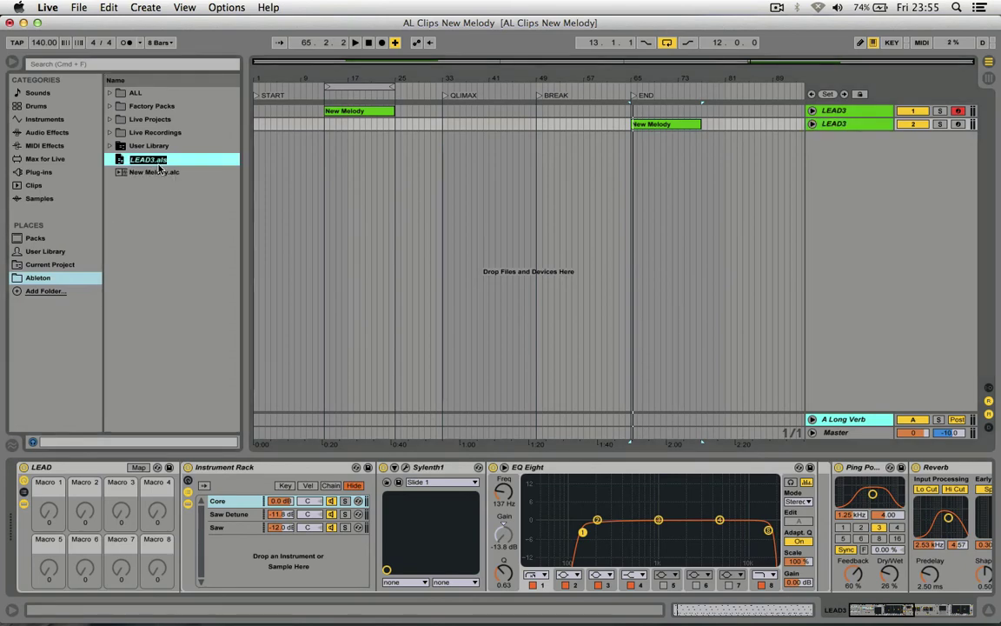
{"action": "key", "text": "Return"}
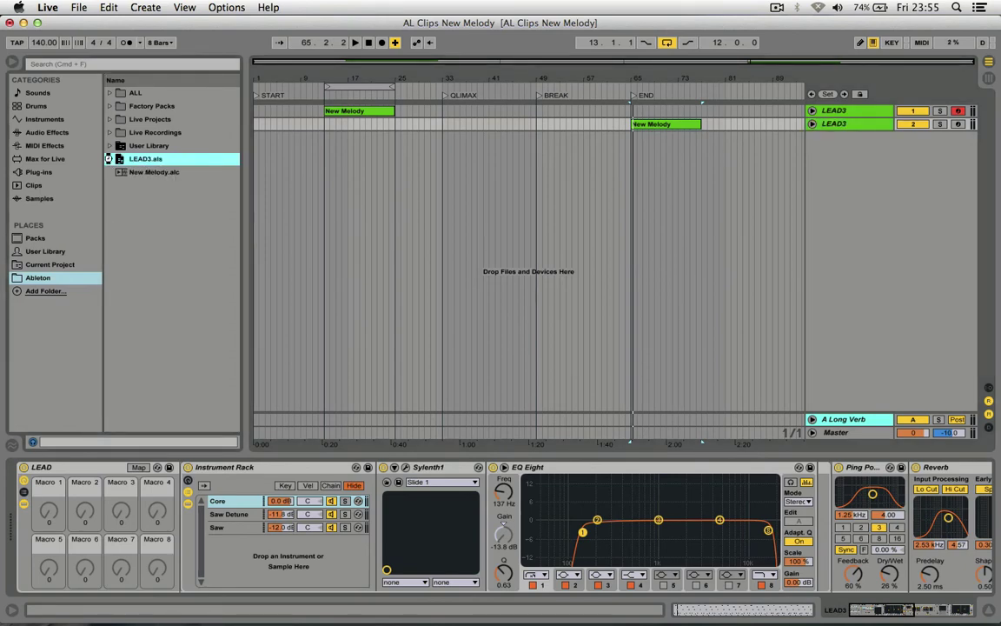
- Expand LEAD3.als to check its LEAD3 track, collapse it, and select New Melody.alc
{"action": "key", "text": "Right"}
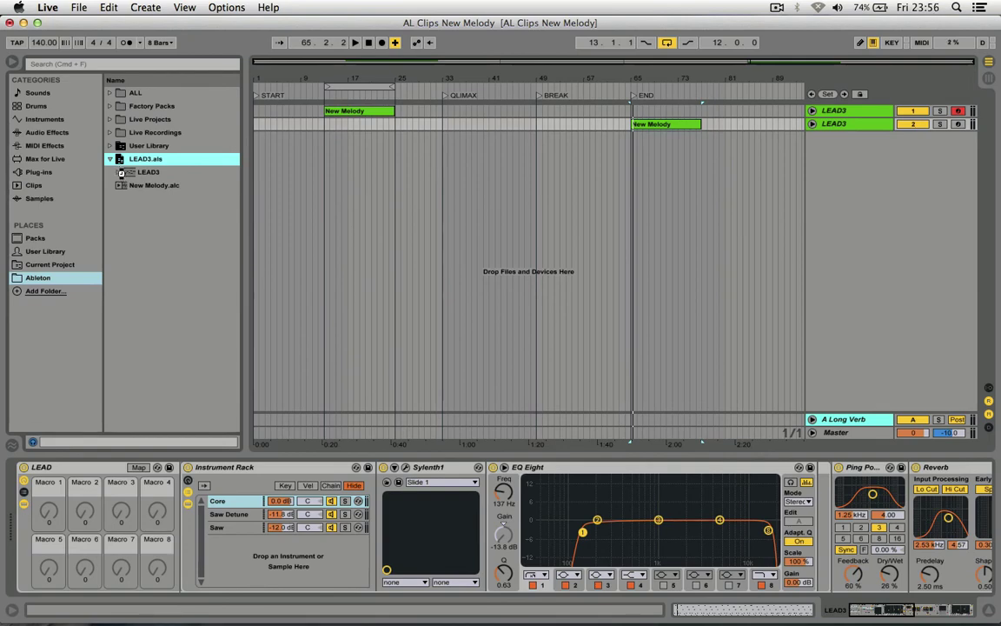
{"action": "left_click", "coordinate": [119, 175]}
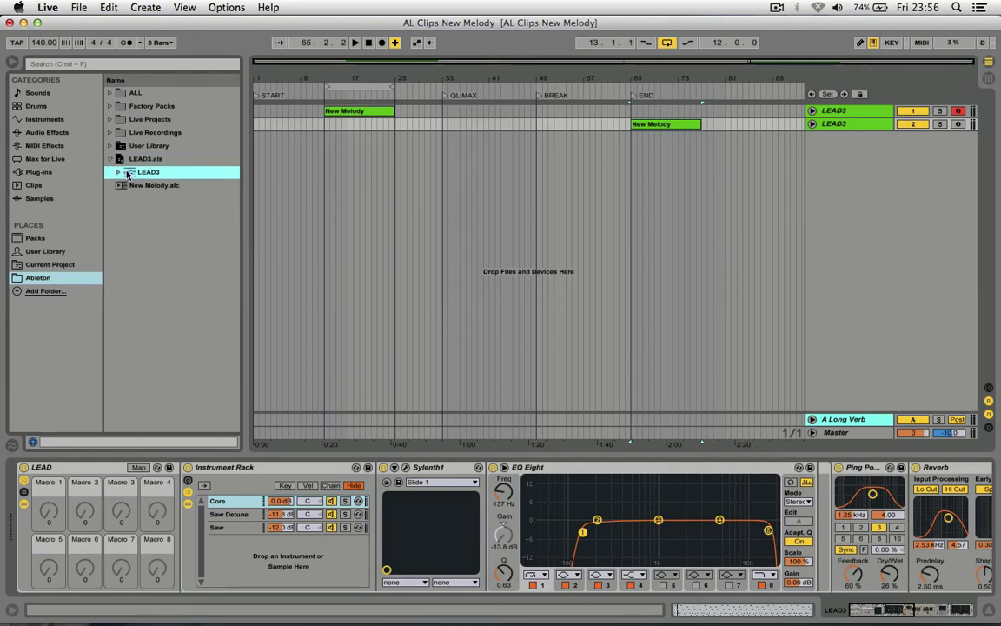
{"action": "left_click", "coordinate": [128, 158]}
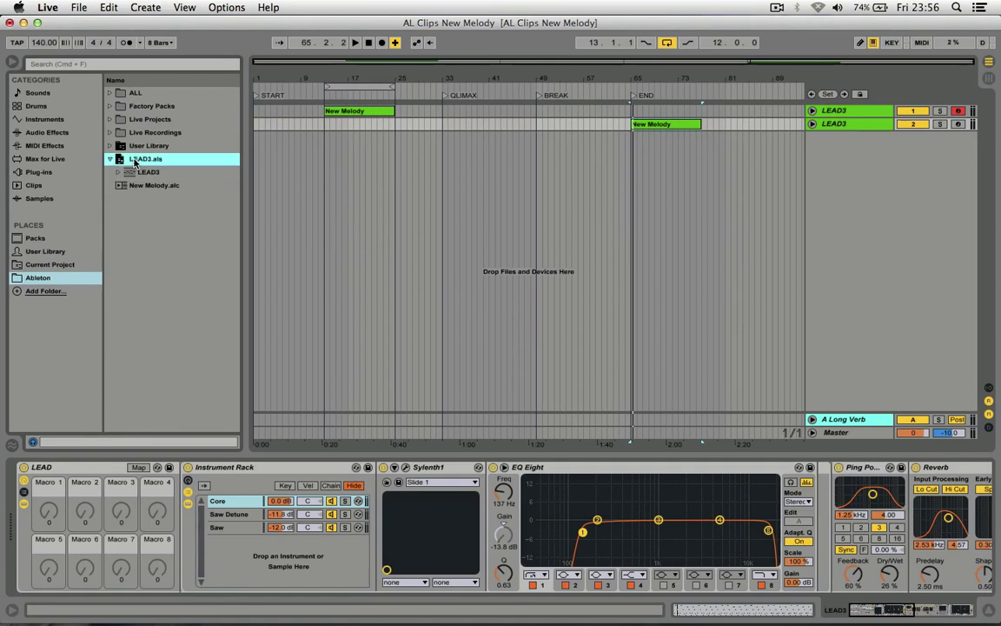
{"action": "left_click", "coordinate": [140, 170]}
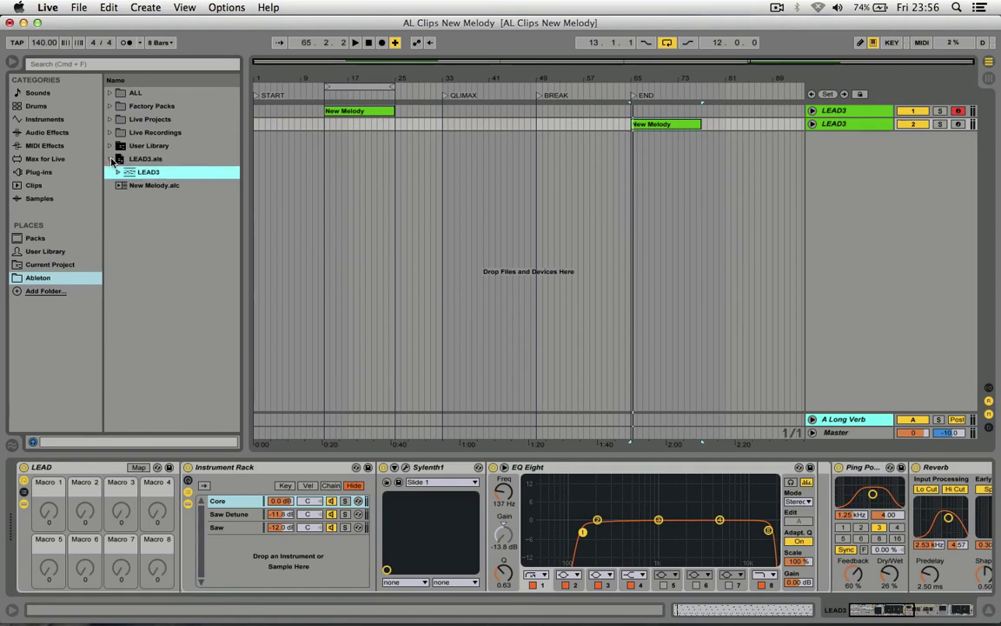
{"action": "left_click", "coordinate": [109, 159]}
{"action": "left_click", "coordinate": [130, 172]}
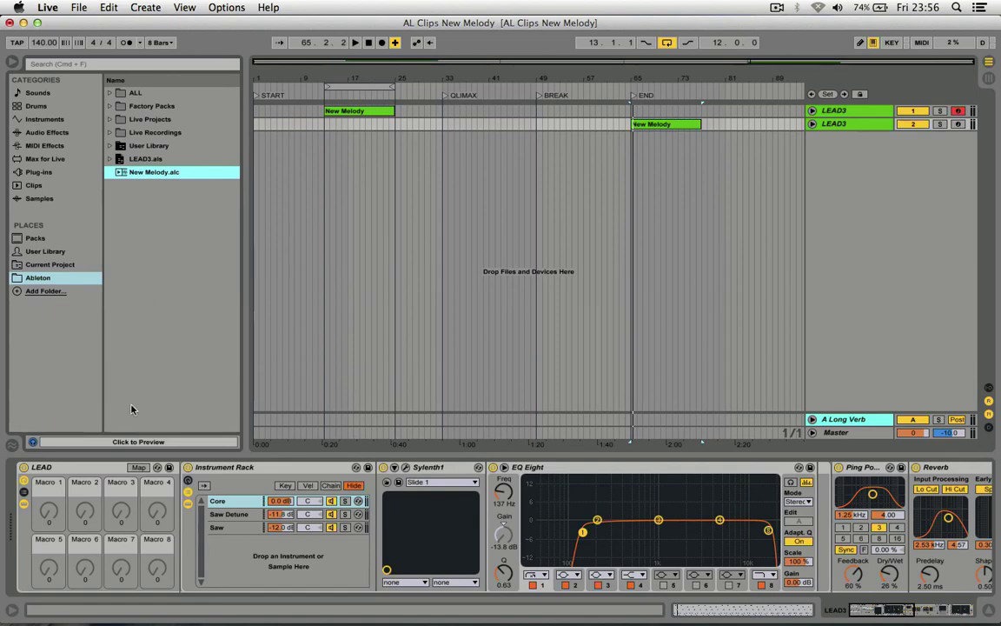
- Preview New Melody.alc from the browser, then select LEAD3.als
{"action": "left_click", "coordinate": [118, 443]}
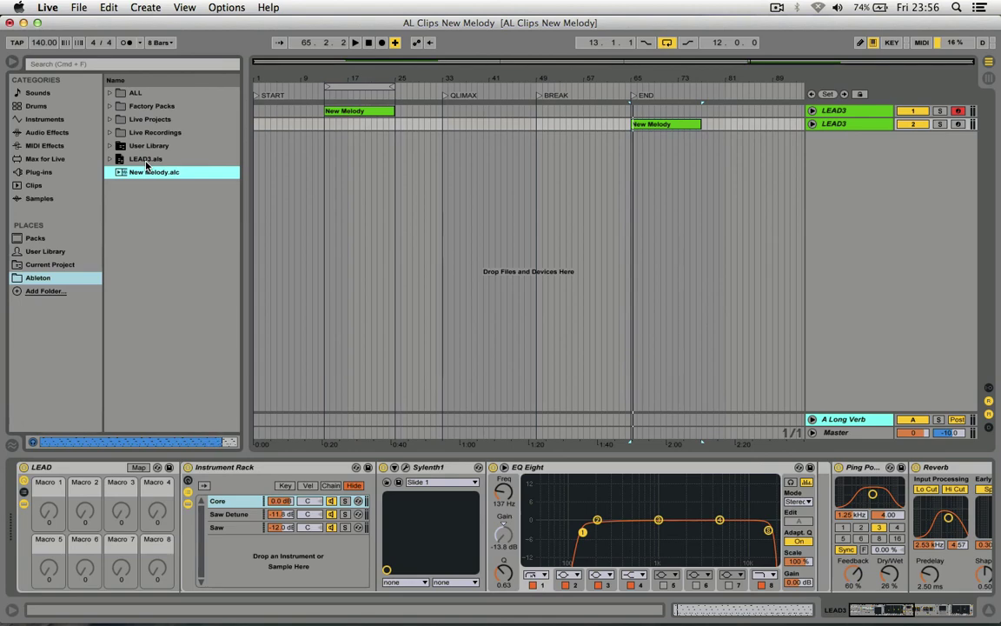
{"action": "left_click", "coordinate": [146, 160]}
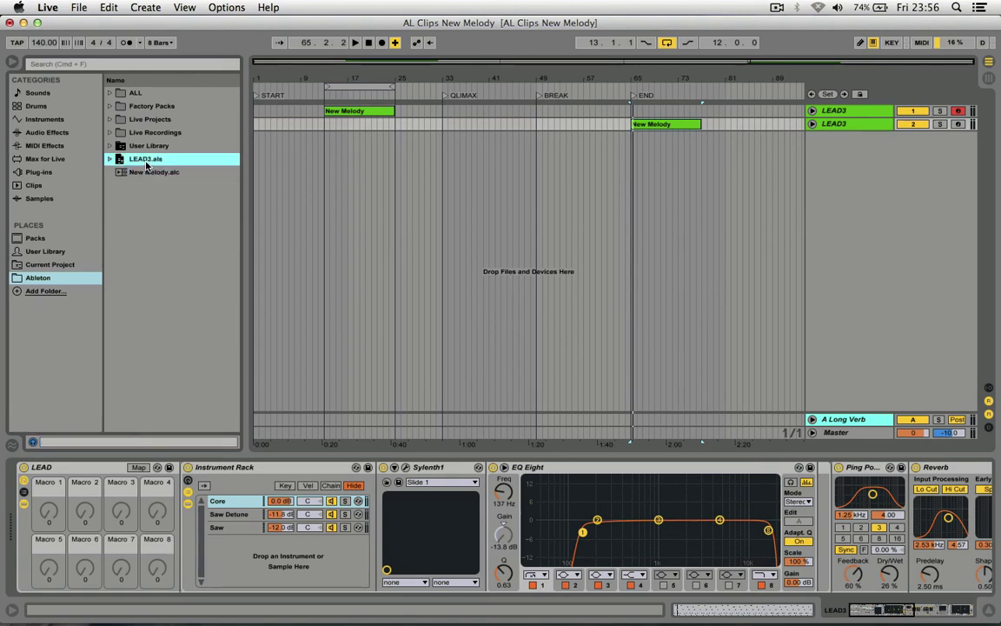